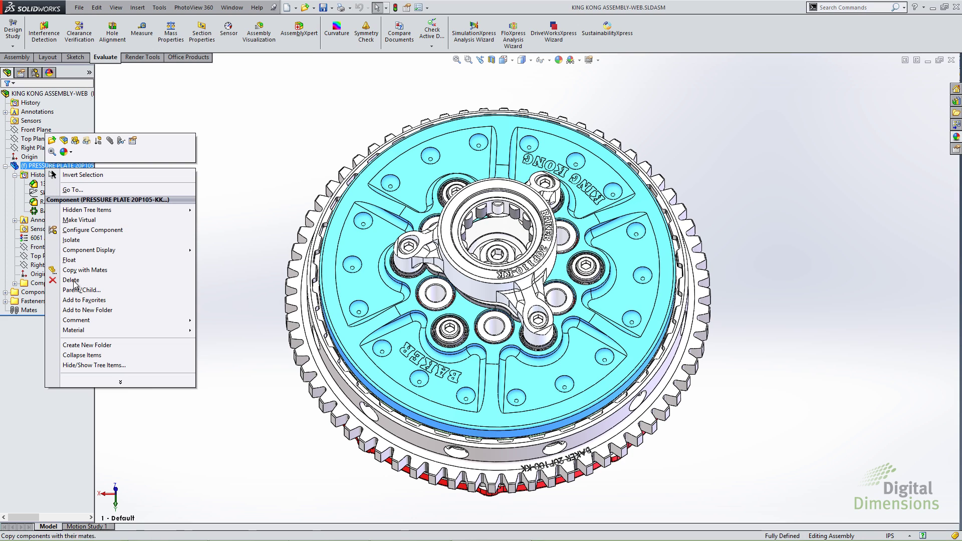
- Keep the History folder set to Show in the tree-item visibility settings
{"action": "left_click", "coordinate": [79, 366]}
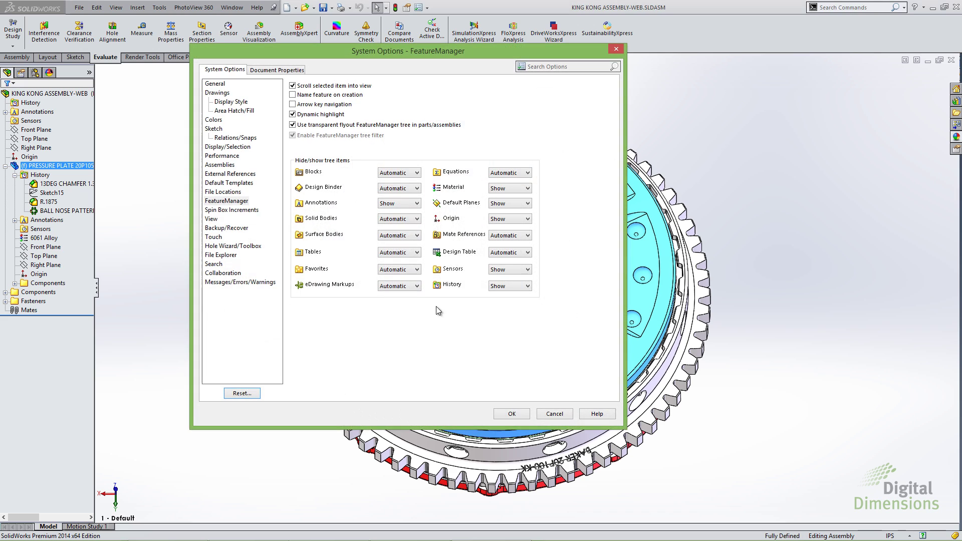
{"action": "left_click", "coordinate": [503, 285]}
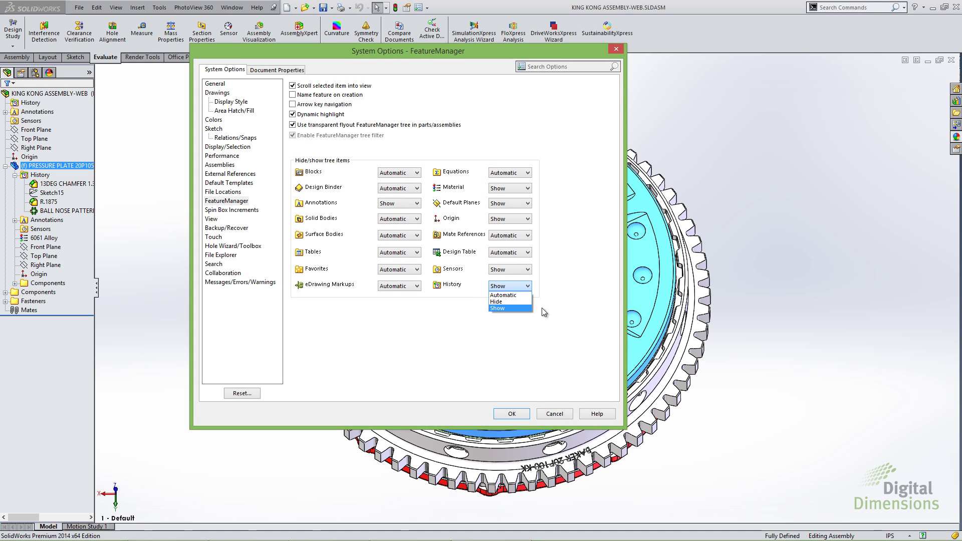
{"action": "left_click", "coordinate": [510, 308]}
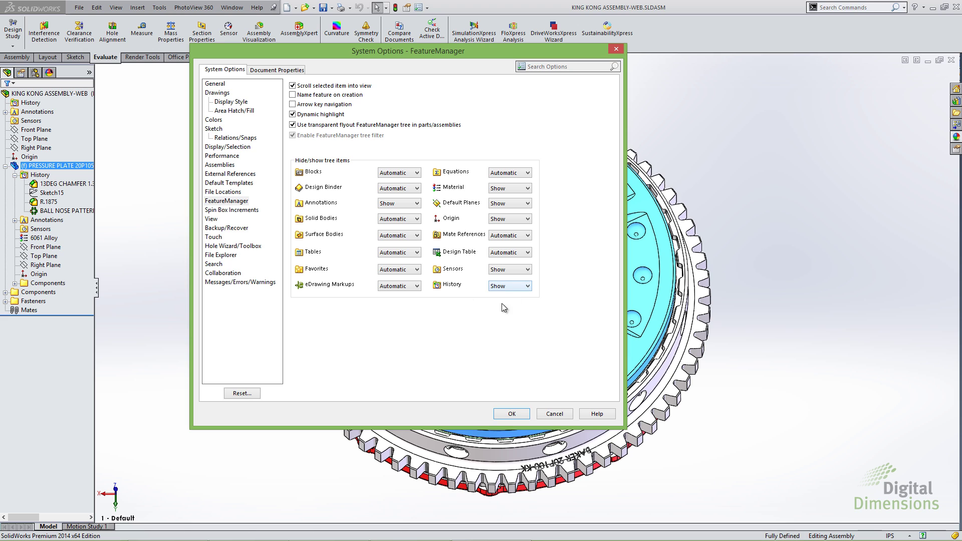
{"action": "left_click", "coordinate": [511, 413]}
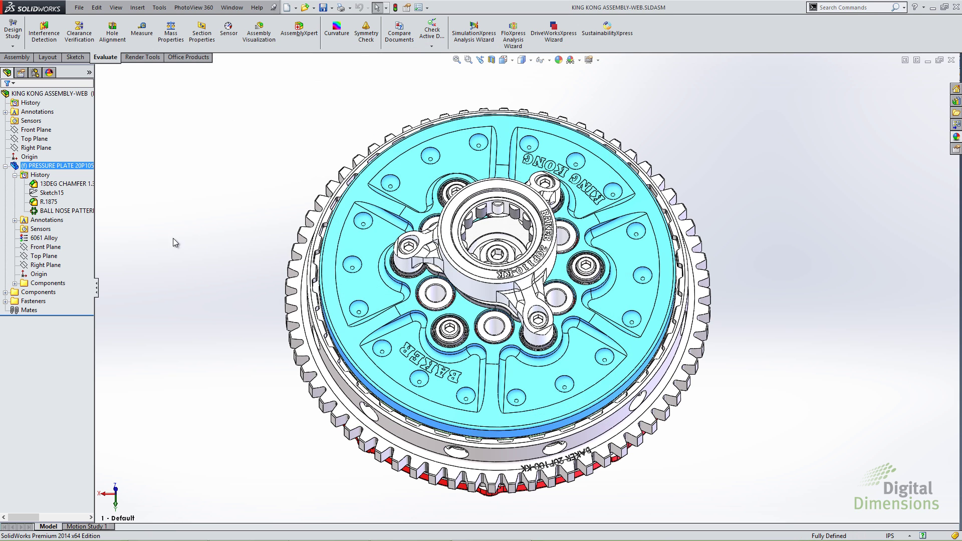
- Expand the pressure plate, inspect Sketch15 in its history, then collapse PRESSURE PLATE 20P105
{"action": "left_click", "coordinate": [173, 239]}
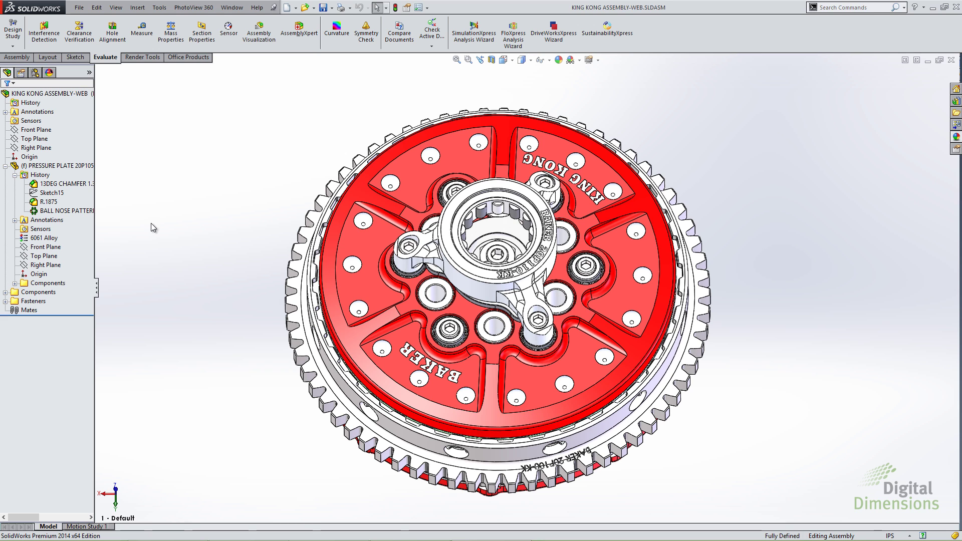
{"action": "double_click", "coordinate": [15, 286]}
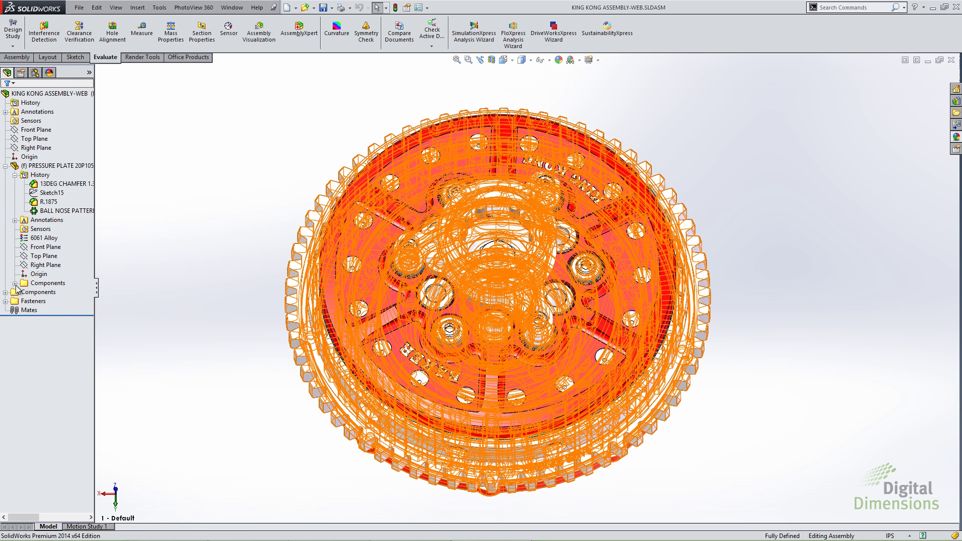
{"action": "scroll", "coordinate": [88, 281], "scroll_direction": "down", "scroll_amount": 1}
{"action": "left_click_drag", "start_coordinate": [89, 271], "coordinate": [92, 240]}
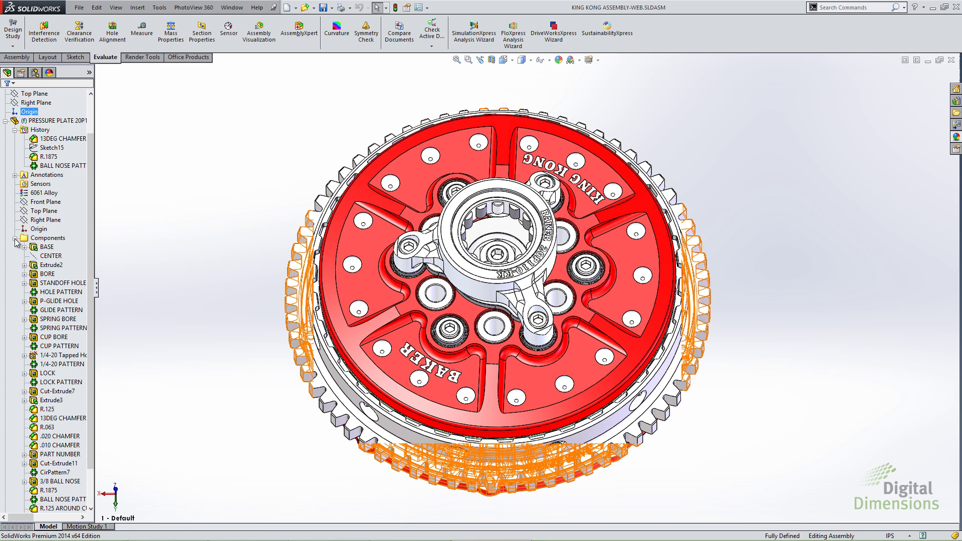
{"action": "left_click", "coordinate": [15, 238]}
{"action": "left_click", "coordinate": [53, 193]}
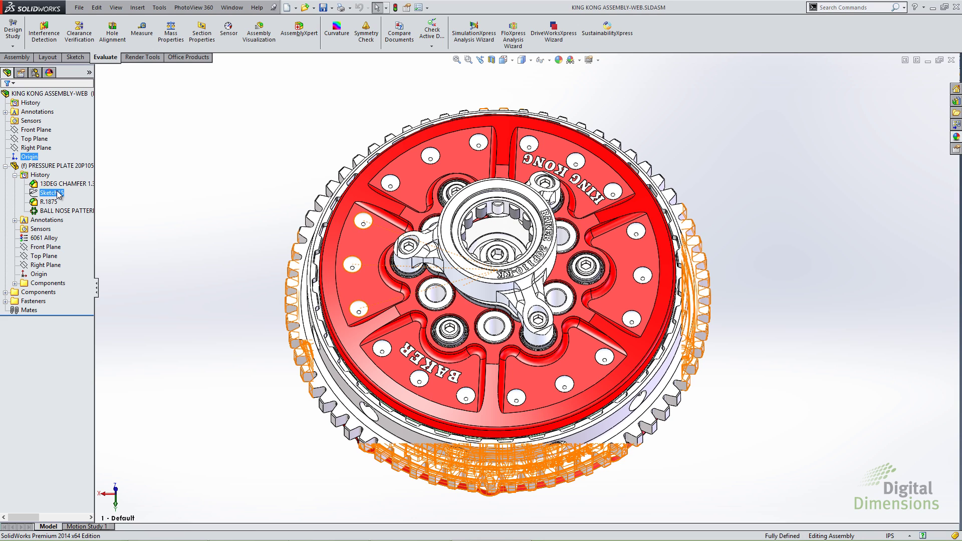
{"action": "left_click", "coordinate": [151, 215]}
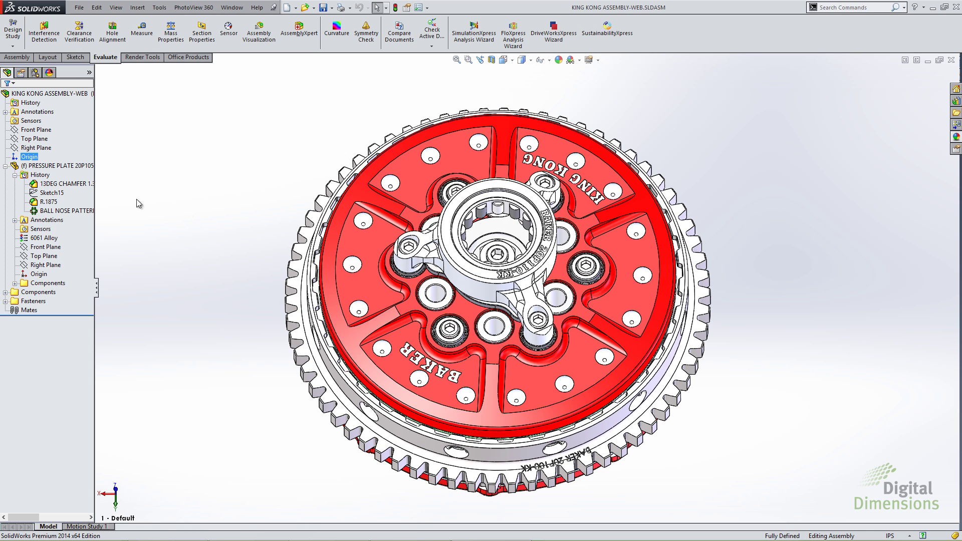
{"action": "left_click", "coordinate": [5, 166]}
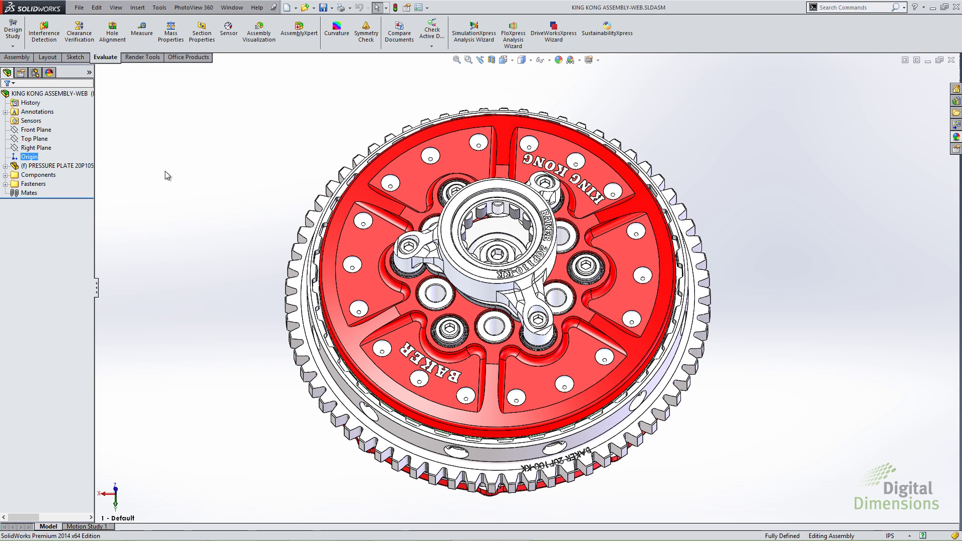
{"action": "left_click", "coordinate": [80, 8]}
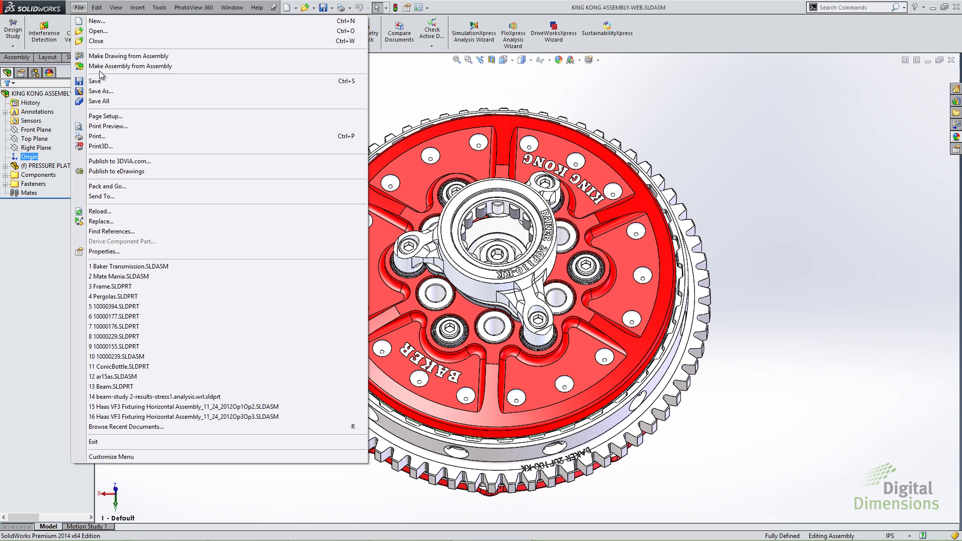
- Start Save As for KING KONG ASSEMBLY-WEB.SLDASM with Save as copy and continue
{"action": "left_click", "coordinate": [104, 92]}
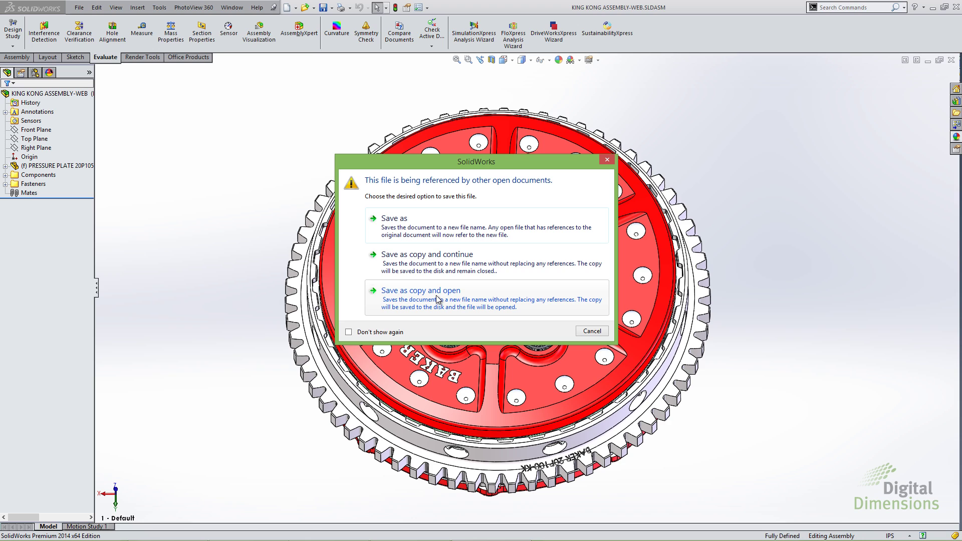
{"action": "left_click", "coordinate": [416, 268]}
- Switch the Save As dialog to Save as copy and open, then cancel without saving
{"action": "left_click_drag", "start_coordinate": [293, 43], "coordinate": [327, 73]}
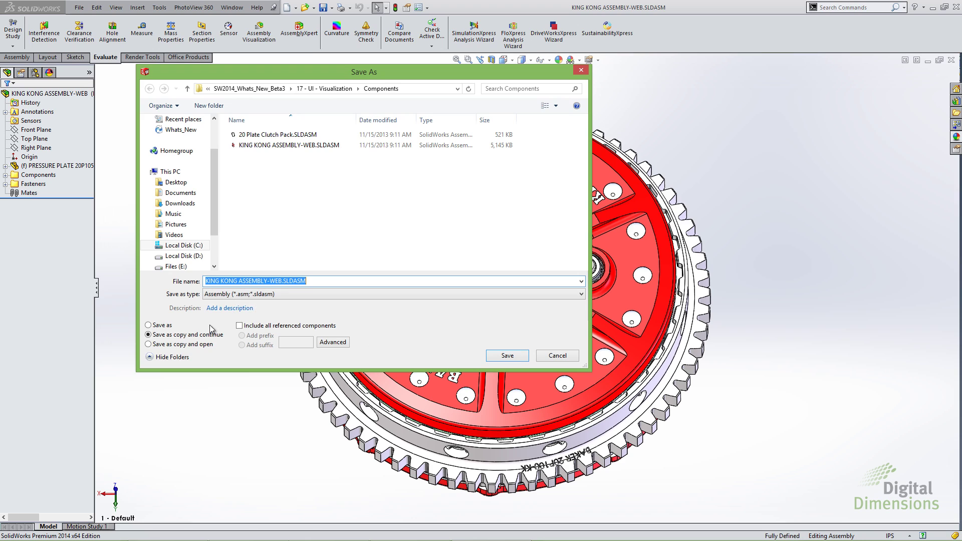
{"action": "left_click", "coordinate": [148, 345]}
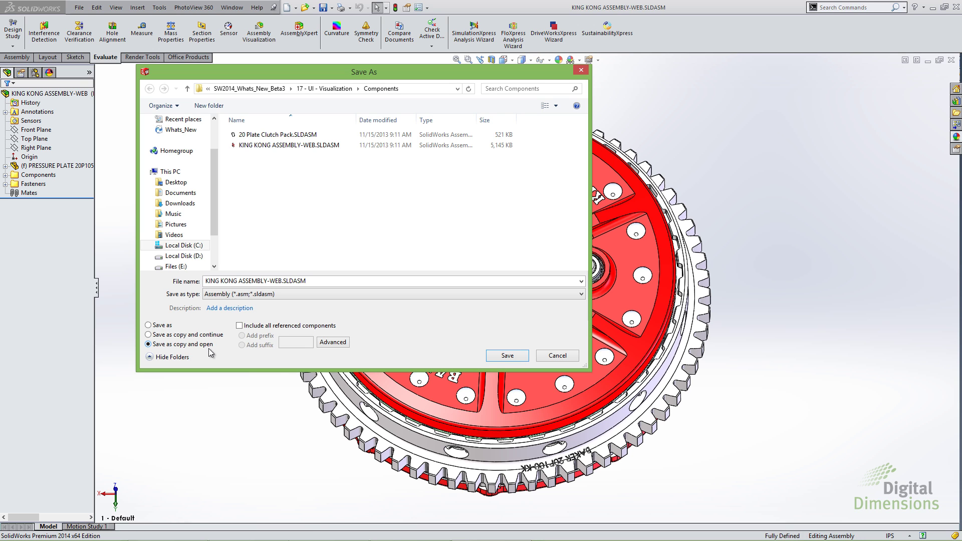
{"action": "left_click", "coordinate": [555, 356]}
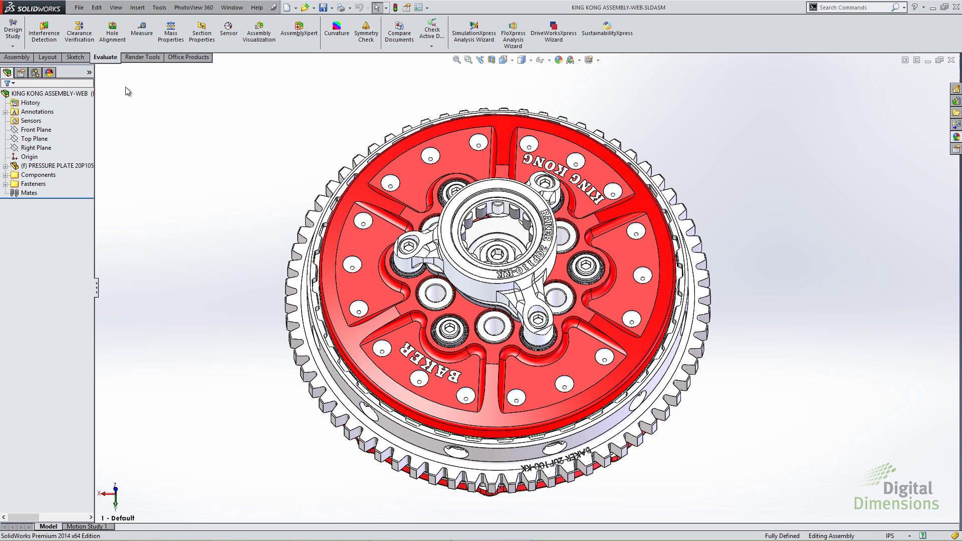
{"action": "left_click", "coordinate": [79, 7]}
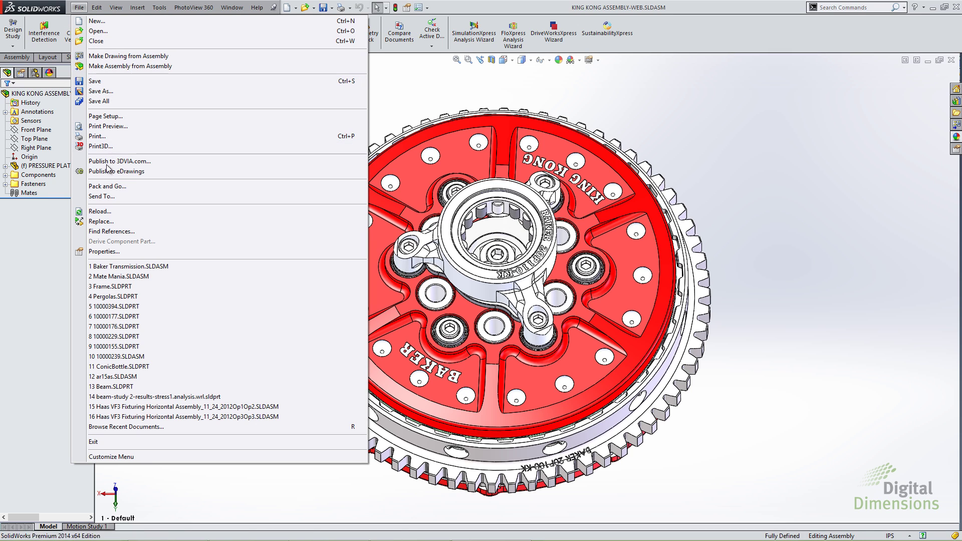
{"action": "left_click", "coordinate": [107, 186]}
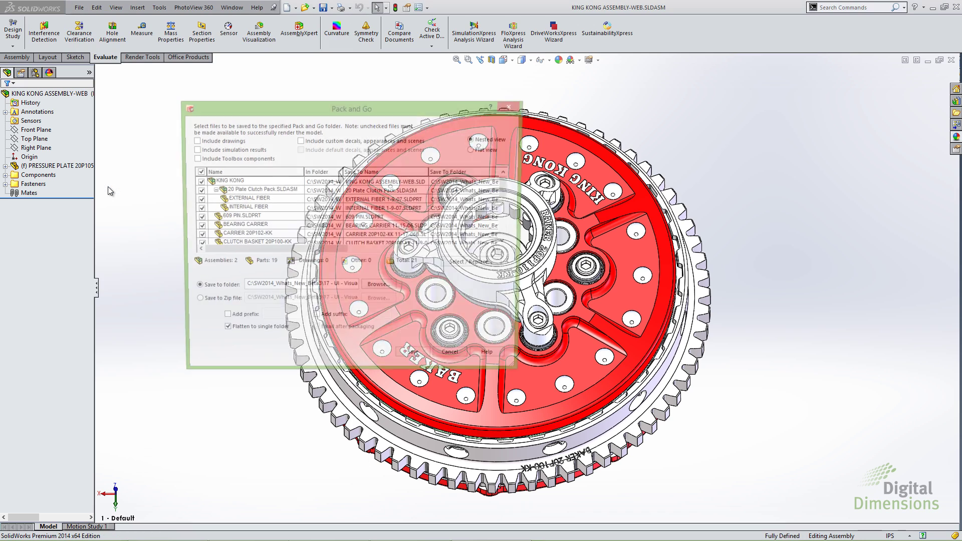
{"action": "left_click", "coordinate": [195, 159]}
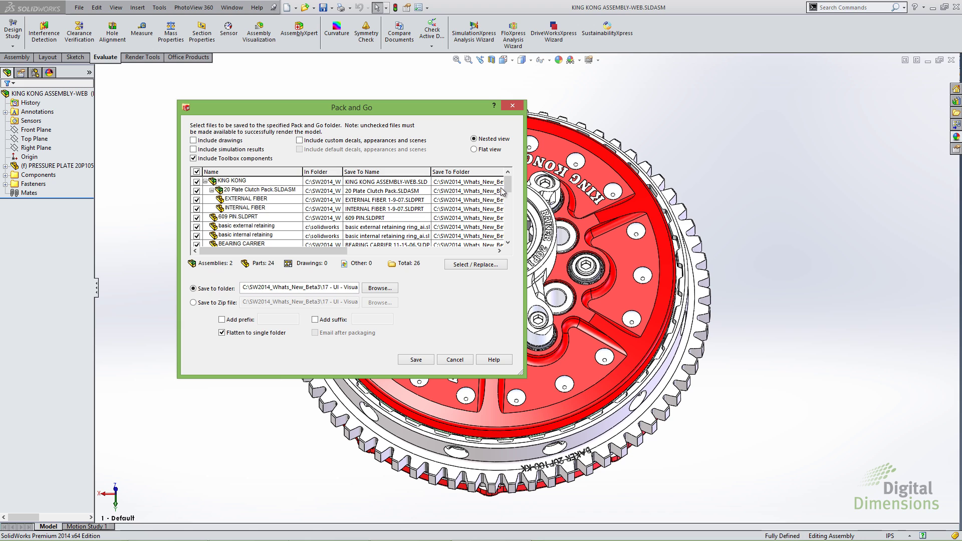
{"action": "mouse_move", "coordinate": [507, 186]}
{"action": "left_mouse_down"}
{"action": "mouse_move", "coordinate": [508, 202]}
{"action": "mouse_move", "coordinate": [509, 183]}
{"action": "left_mouse_up"}
{"action": "left_click", "coordinate": [454, 360]}
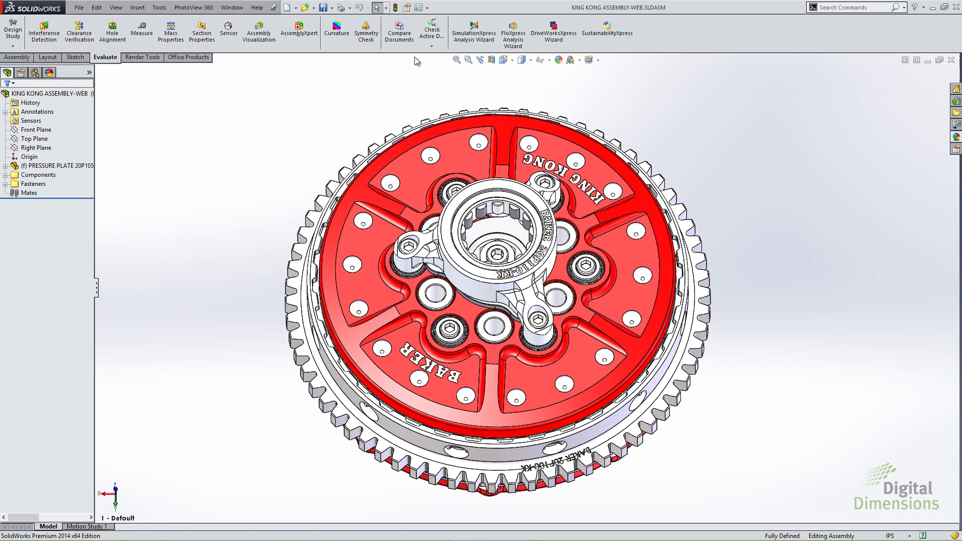
{"action": "left_click", "coordinate": [418, 7]}
{"action": "left_click", "coordinate": [220, 165]}
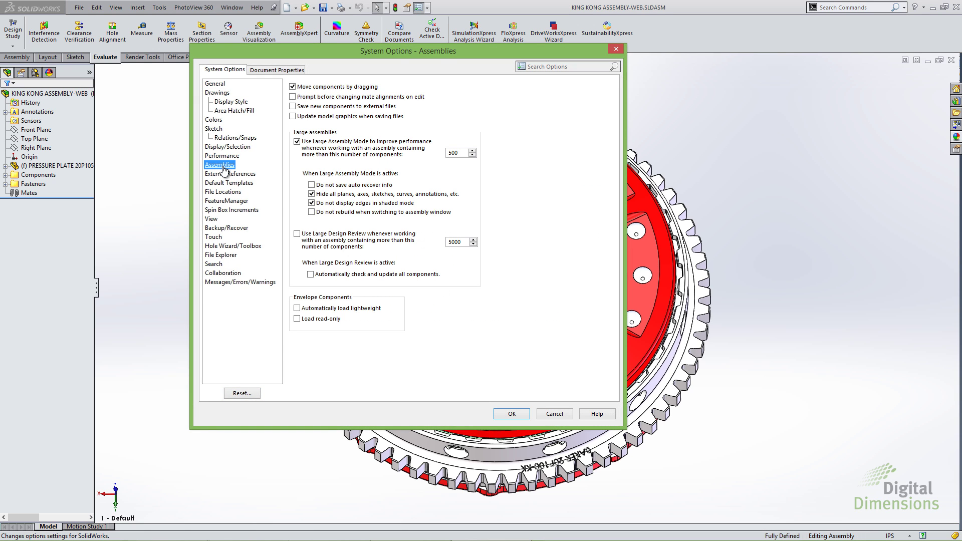
{"action": "left_click", "coordinate": [296, 119]}
{"action": "left_click", "coordinate": [560, 413]}
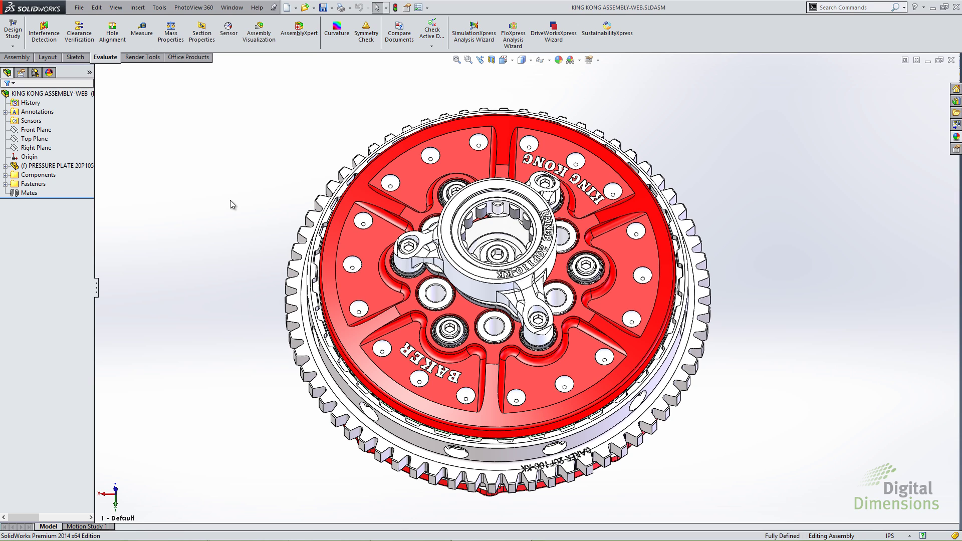
- Open the recent Mate Mania.SLDASM up to its missing-file prompt, then return to PowerPoint
{"action": "left_click", "coordinate": [79, 8]}
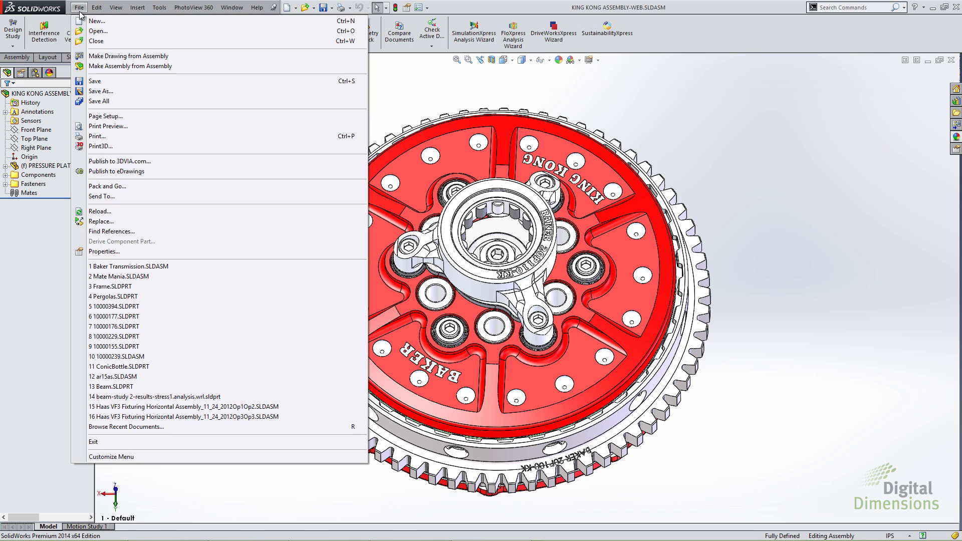
{"action": "left_click", "coordinate": [141, 277]}
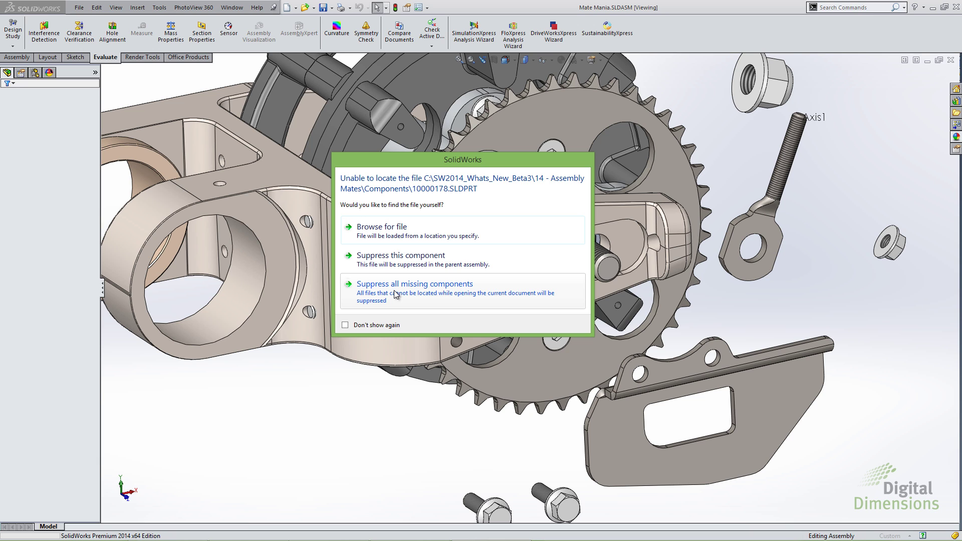
{"action": "key", "text": "alt+Tab"}
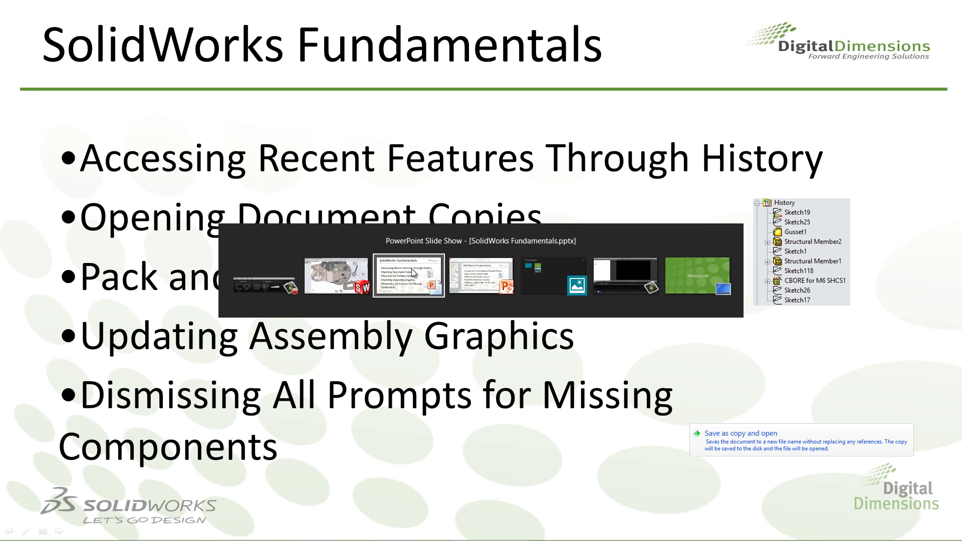